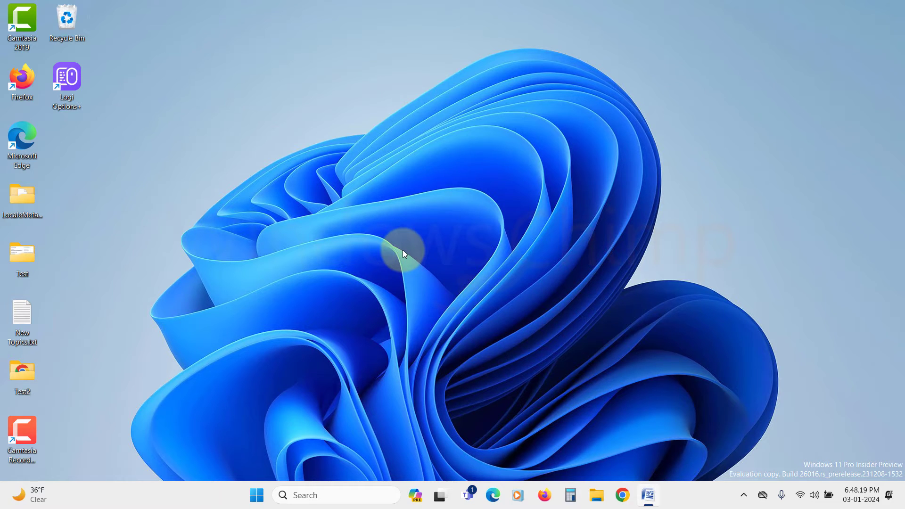
# Step: In Settings under Accounts > Sign-in options, expand Password and choose Change
pyautogui.click(257, 495)
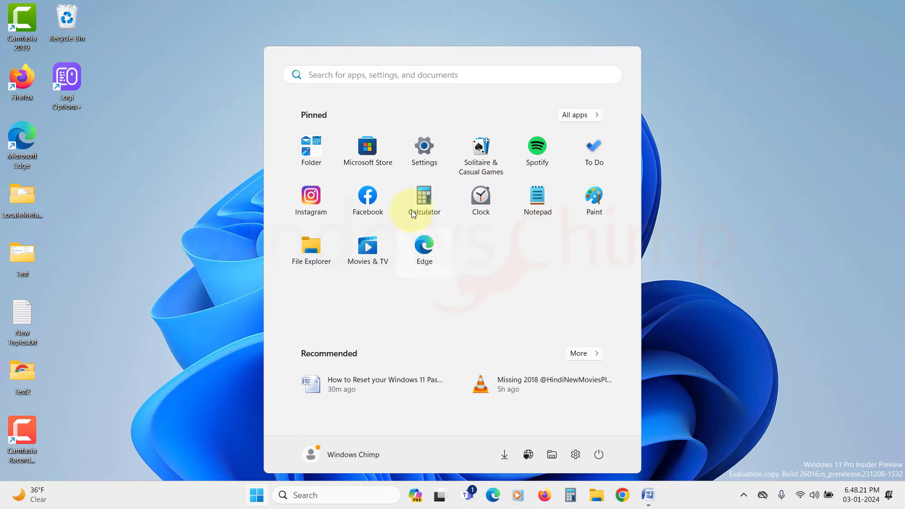
pyautogui.click(429, 153)
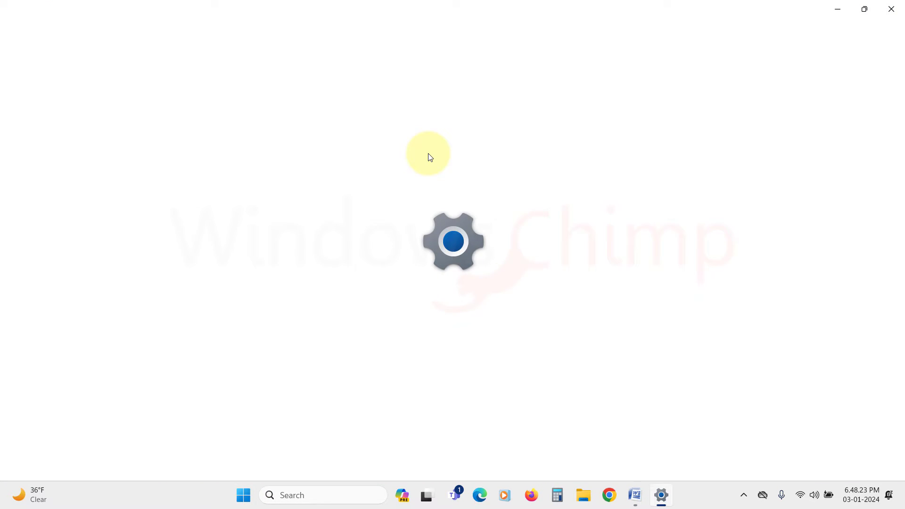
pyautogui.click(60, 270)
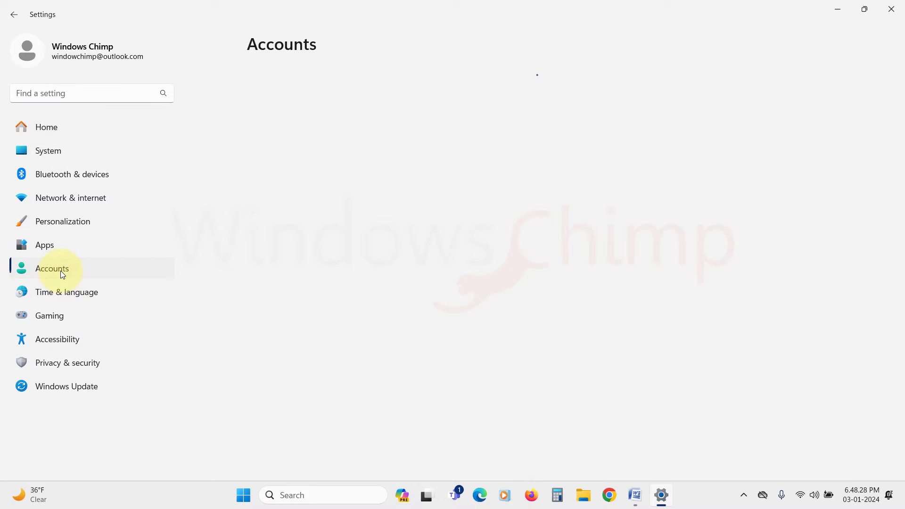
pyautogui.scroll(-3, 421, 360)
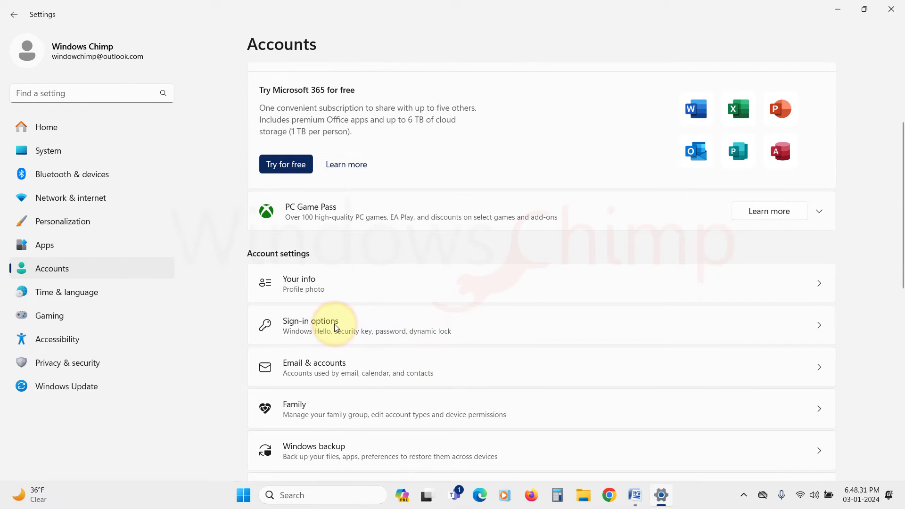
pyautogui.click(336, 326)
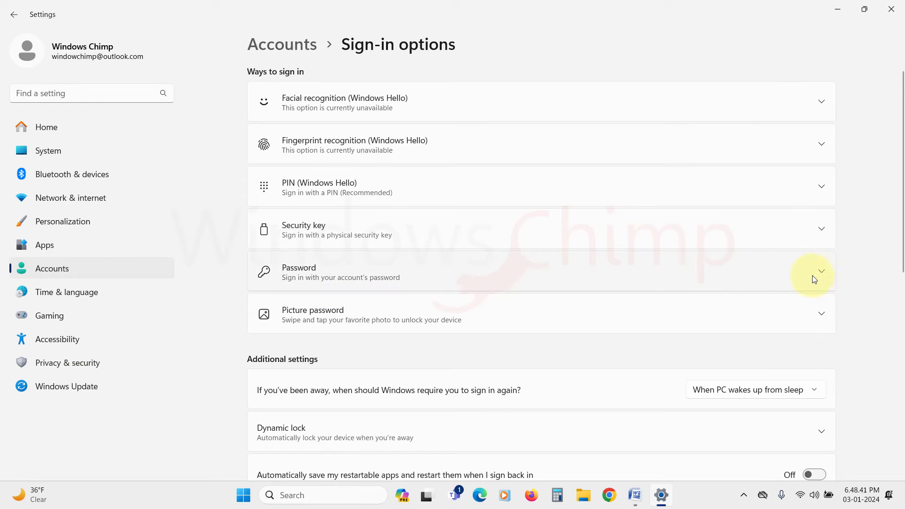
pyautogui.click(815, 275)
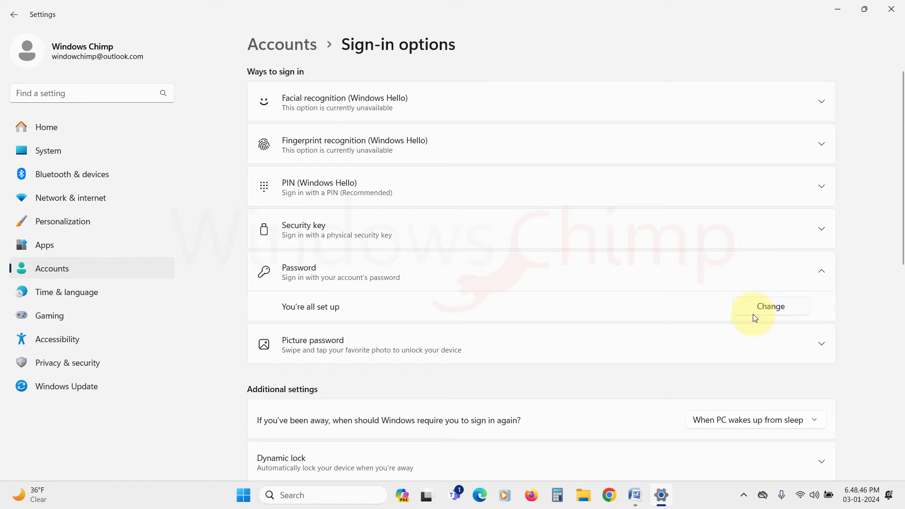
pyautogui.click(773, 308)
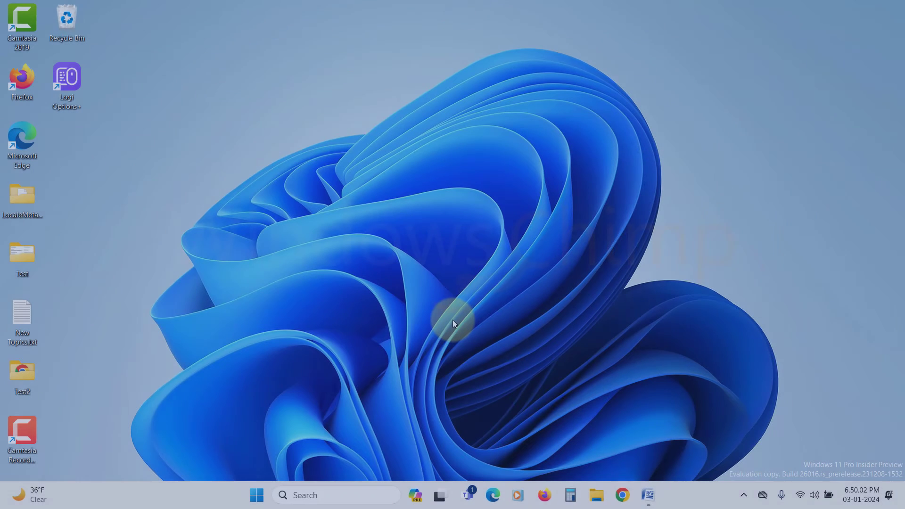
# Step: Search Chrome for 'microsoft account login' and open the Microsoft account result
pyautogui.click(622, 496)
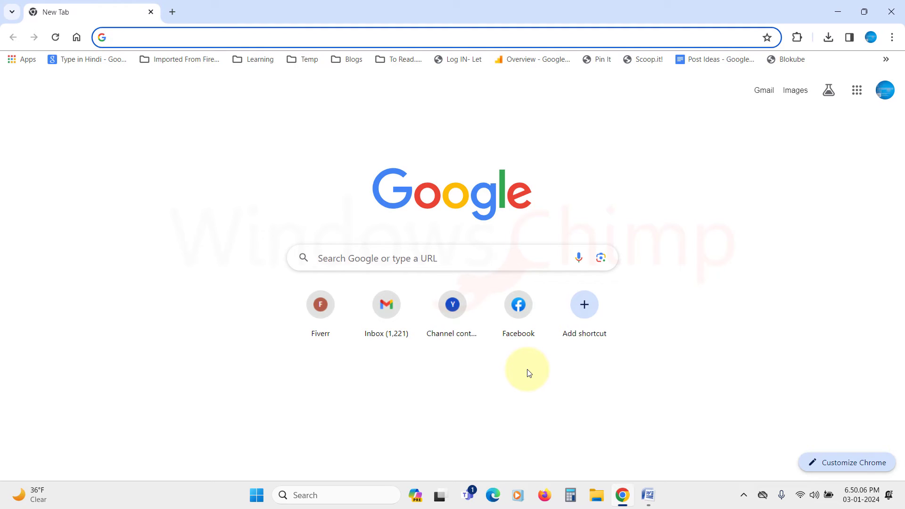
pyautogui.write('microsoft account login')
pyautogui.press('Return')
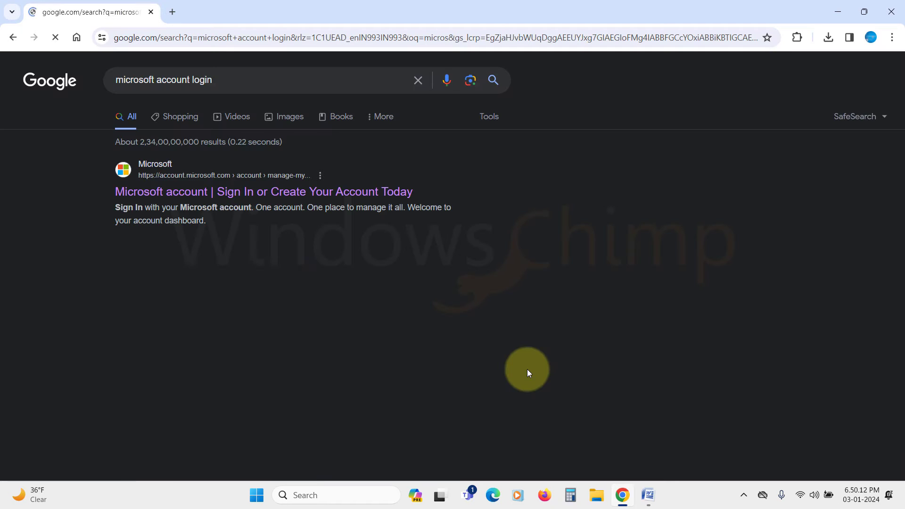
pyautogui.click(191, 197)
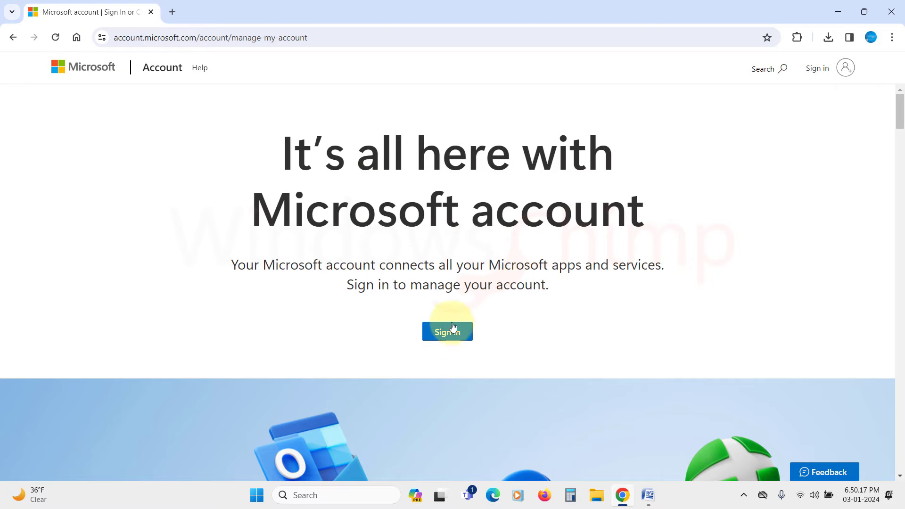
# Step: From Microsoft sign-in, report no account access, choose personal account, and submit its email
pyautogui.click(449, 332)
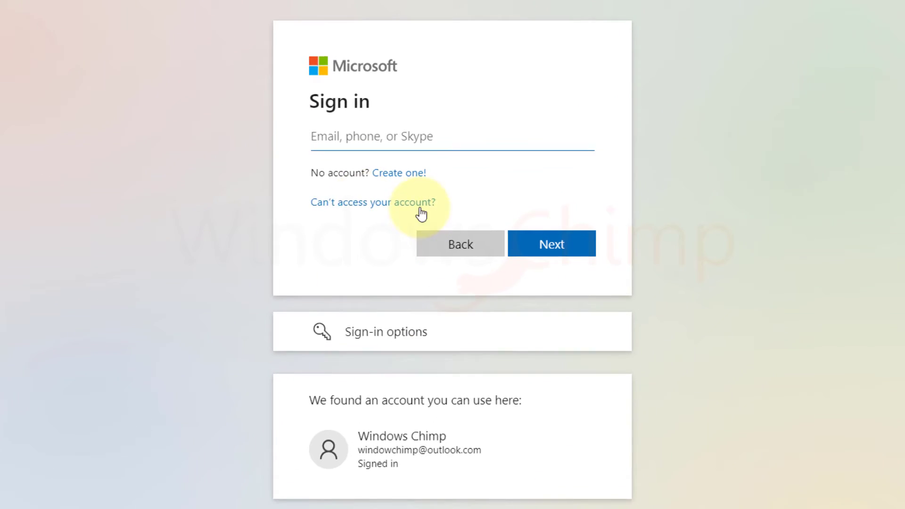
pyautogui.click(359, 202)
pyautogui.click(410, 322)
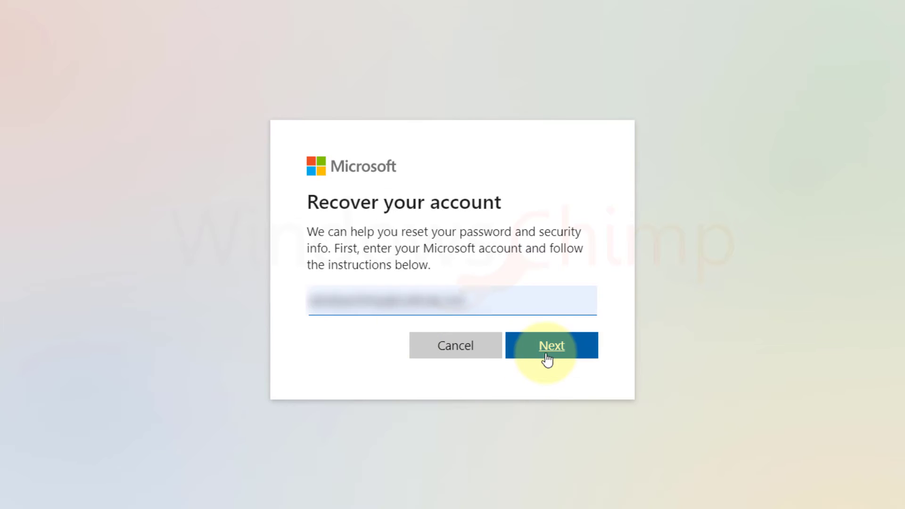
pyautogui.click(560, 348)
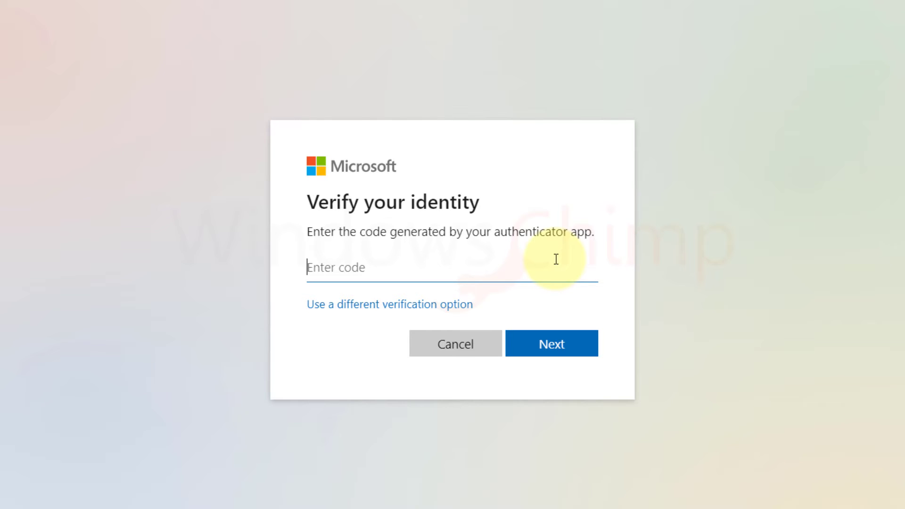
# Step: Try email verification by completing the hidden part of the address and requesting a code
pyautogui.click(364, 307)
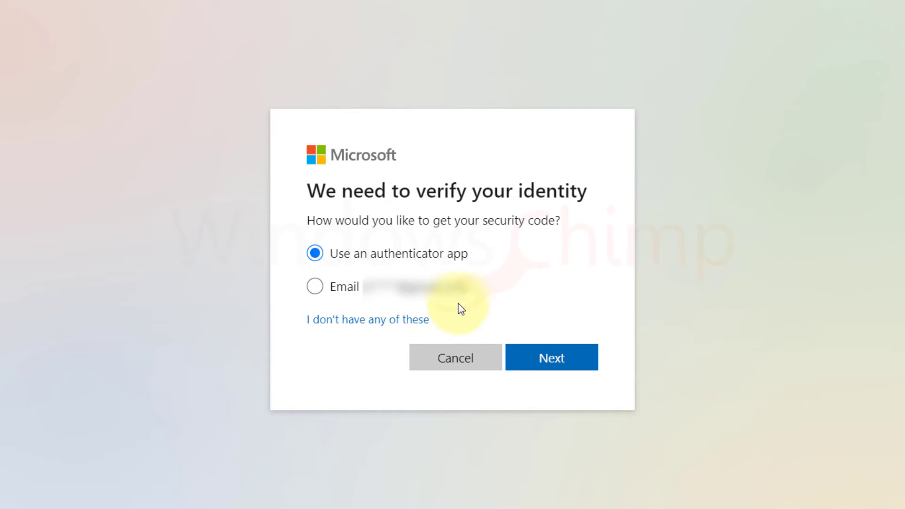
pyautogui.click(314, 286)
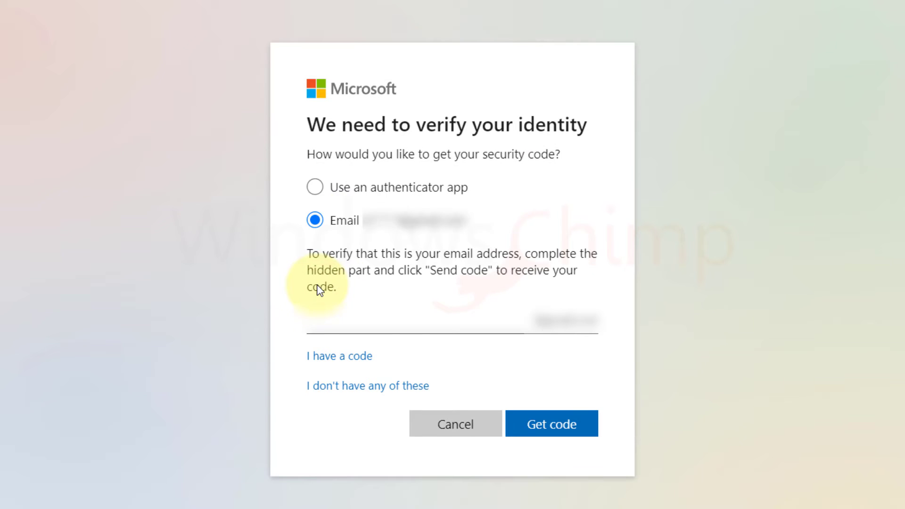
pyautogui.click(370, 317)
pyautogui.write('xxxxx')
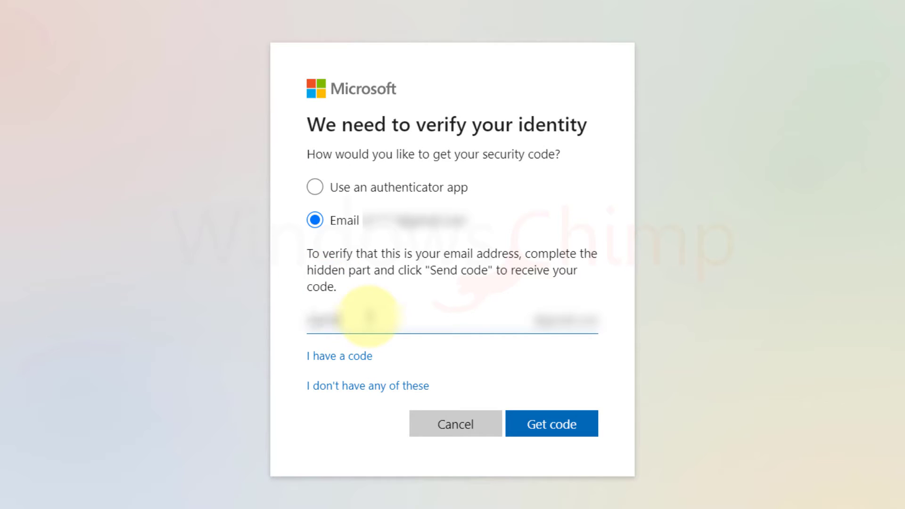
pyautogui.click(559, 430)
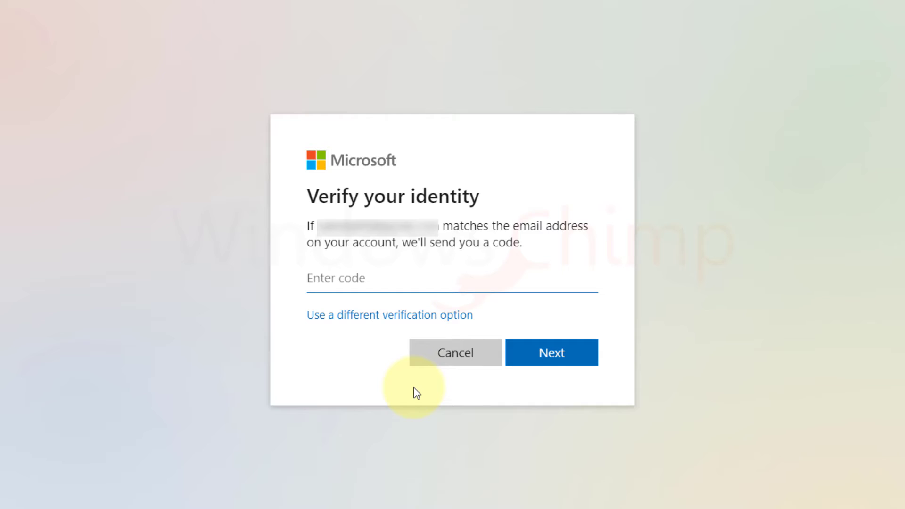
# Step: Pick 'I don't have any of these' and scroll the Recover your account form to the CAPTCHA
pyautogui.click(377, 314)
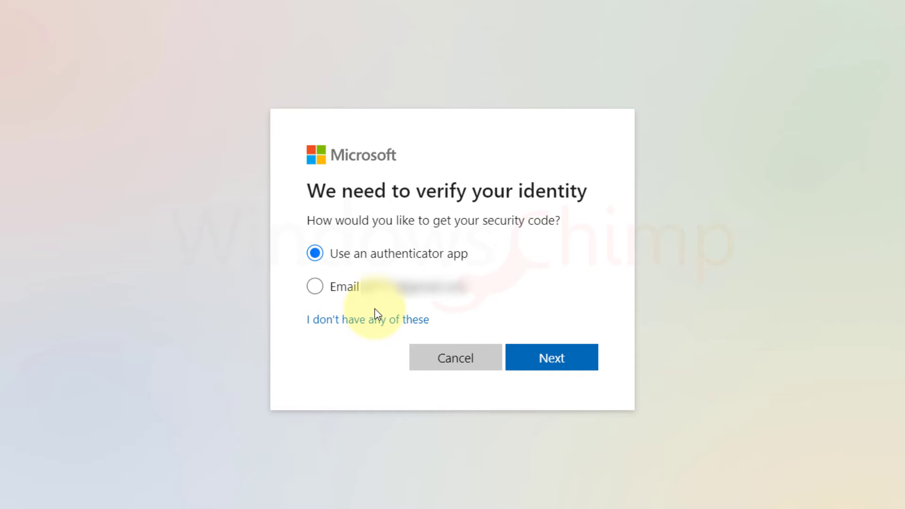
pyautogui.click(346, 323)
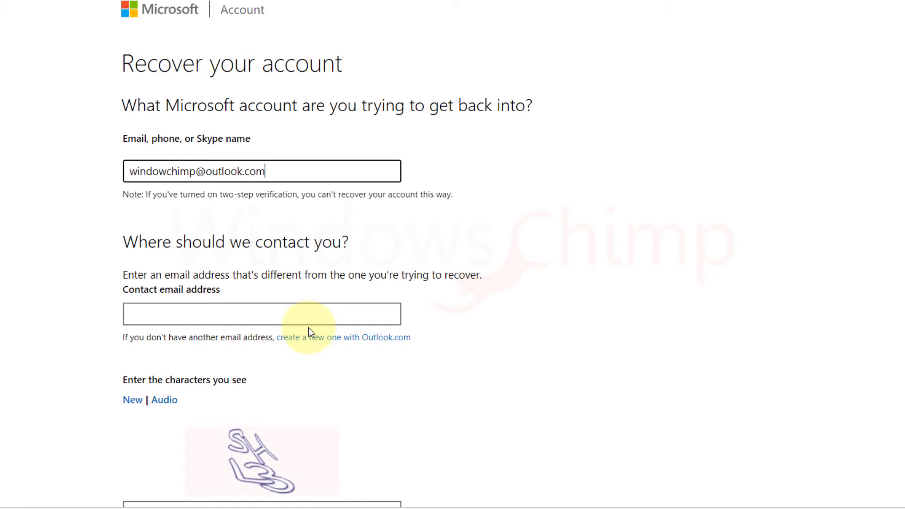
pyautogui.scroll(-3, 405, 370)
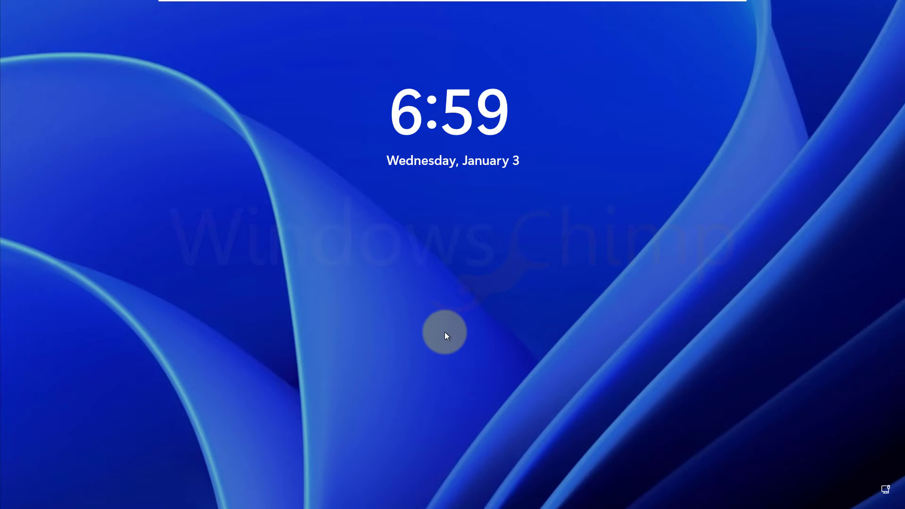
pyautogui.click(445, 333)
pyautogui.write('•••••••')
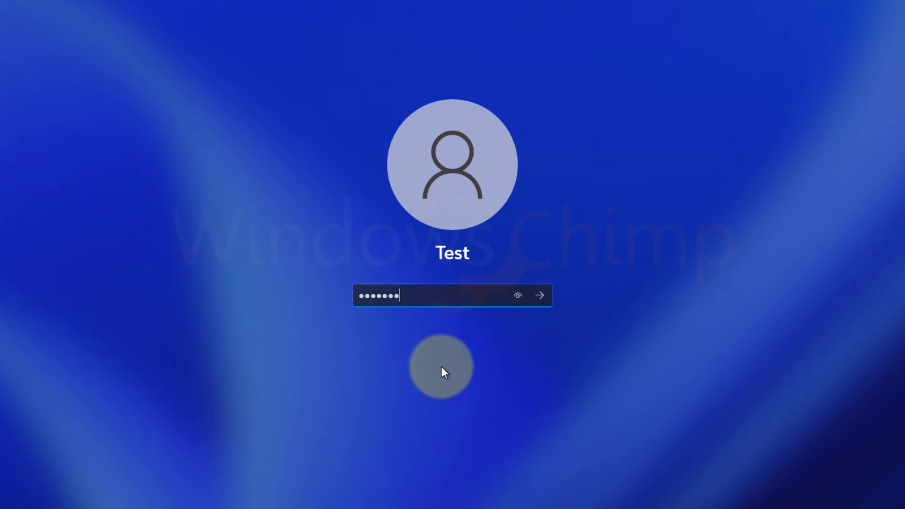
pyautogui.press('Return')
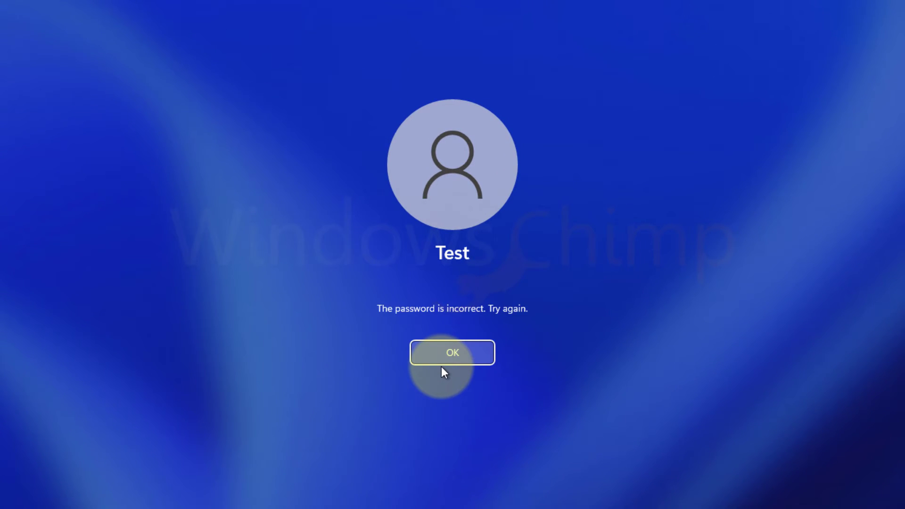
pyautogui.click(444, 357)
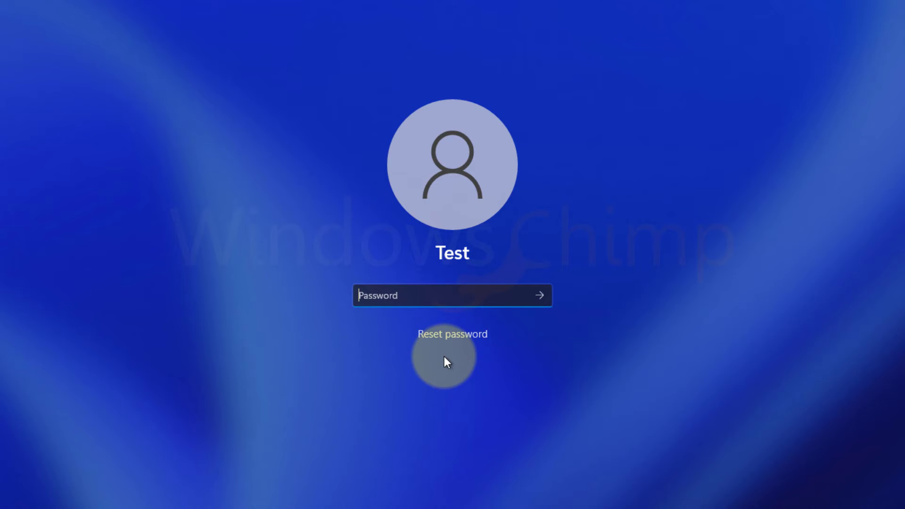
pyautogui.click(445, 336)
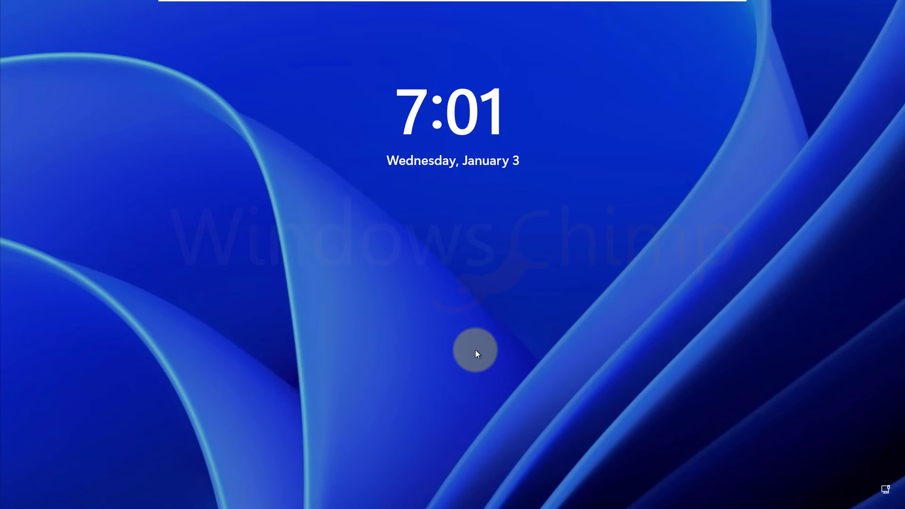
# Step: From the sign-in screen, Shift+Restart via Power and confirm 'Restart anyway' to boot into recovery
pyautogui.click(475, 349)
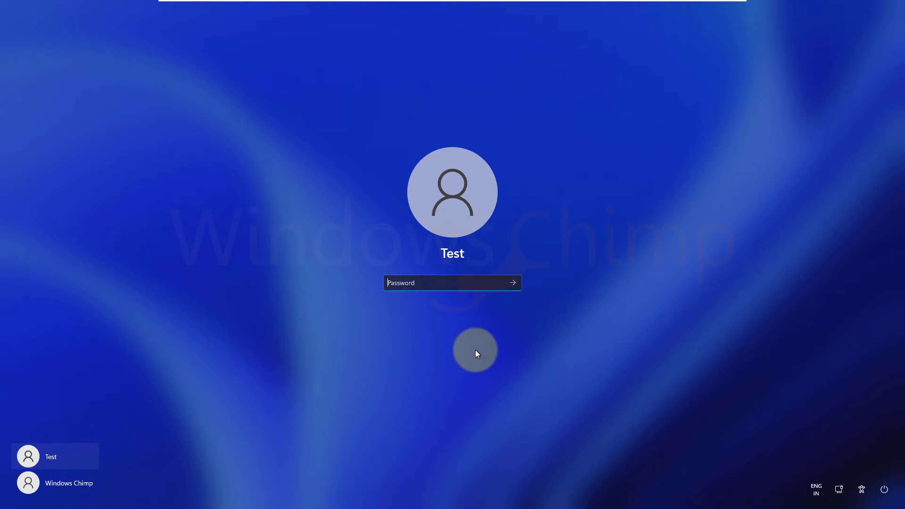
pyautogui.press('shift')
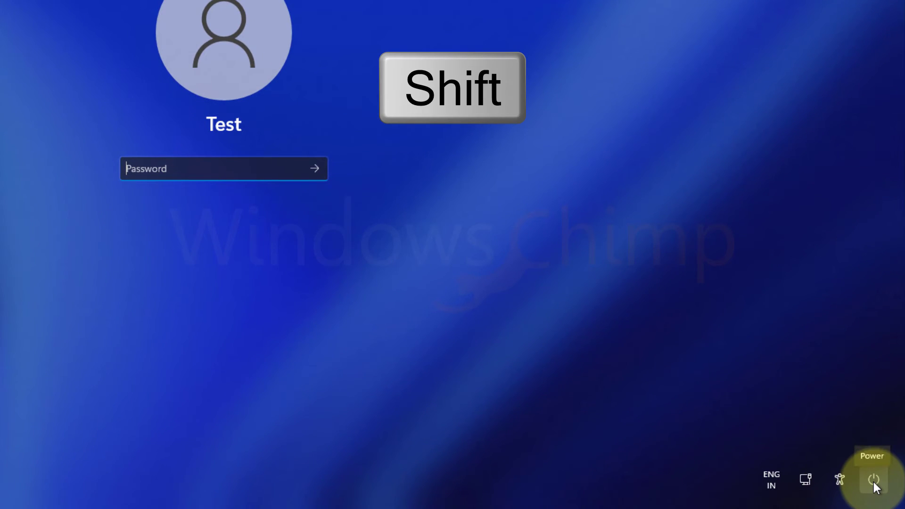
pyautogui.click(873, 482)
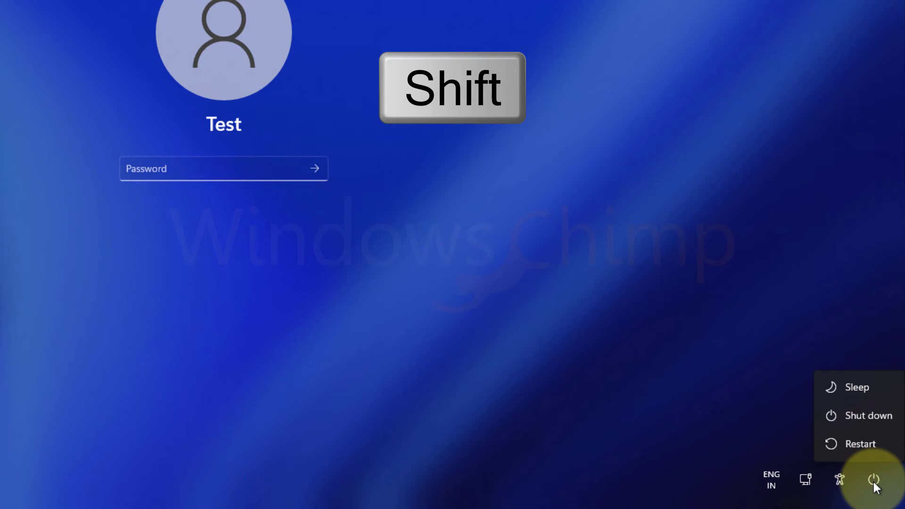
pyautogui.keyDown('shift'); pyautogui.click(868, 443); pyautogui.keyUp('shift')
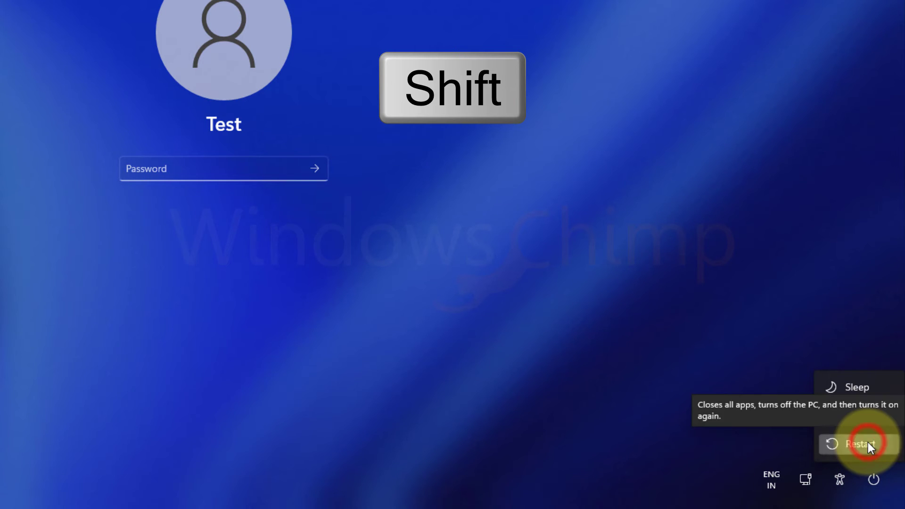
pyautogui.click(856, 442)
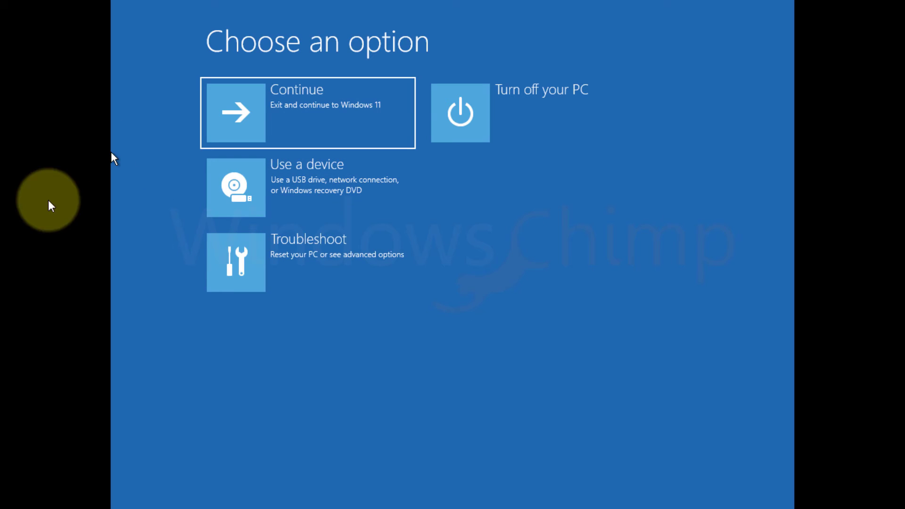
# Step: Go through Troubleshoot > Advanced options and launch the Command Prompt
pyautogui.click(320, 245)
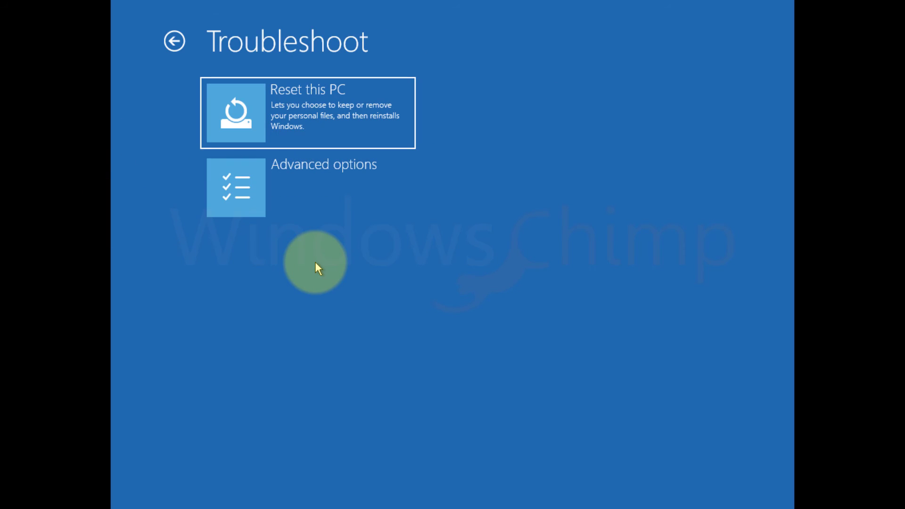
pyautogui.click(325, 187)
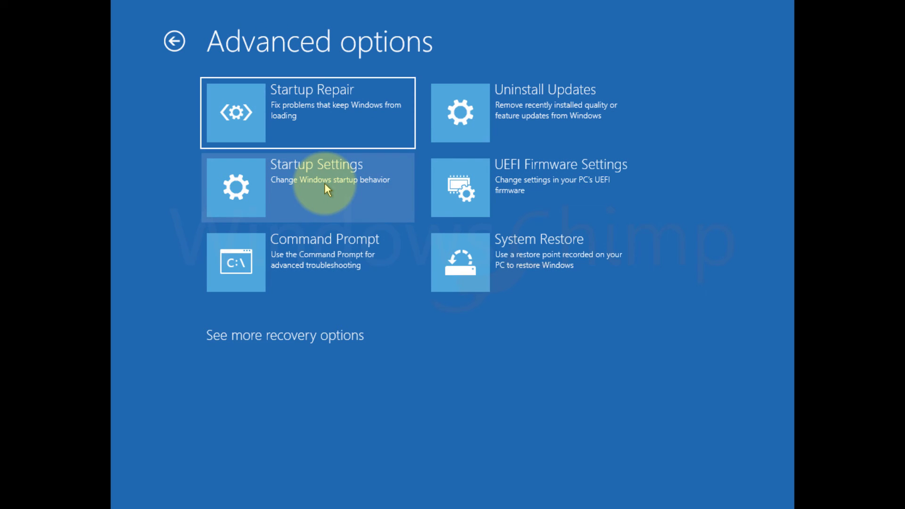
pyautogui.click(320, 263)
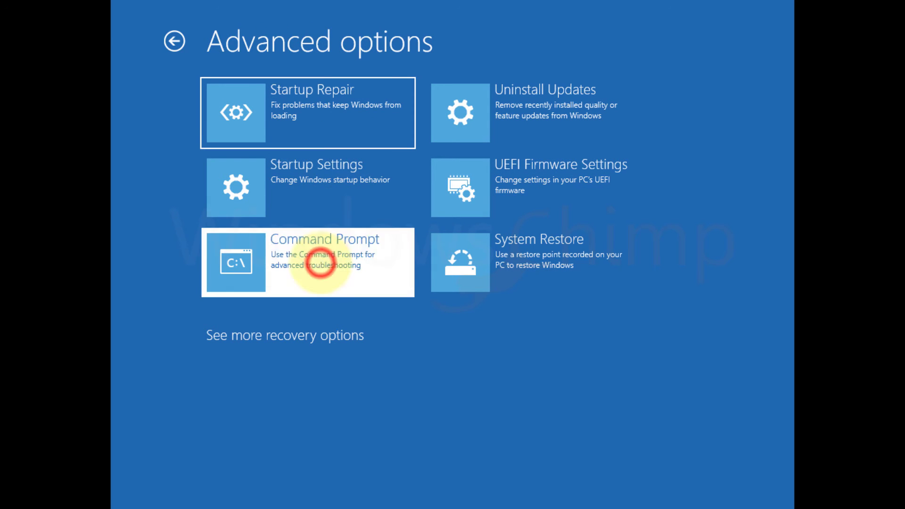
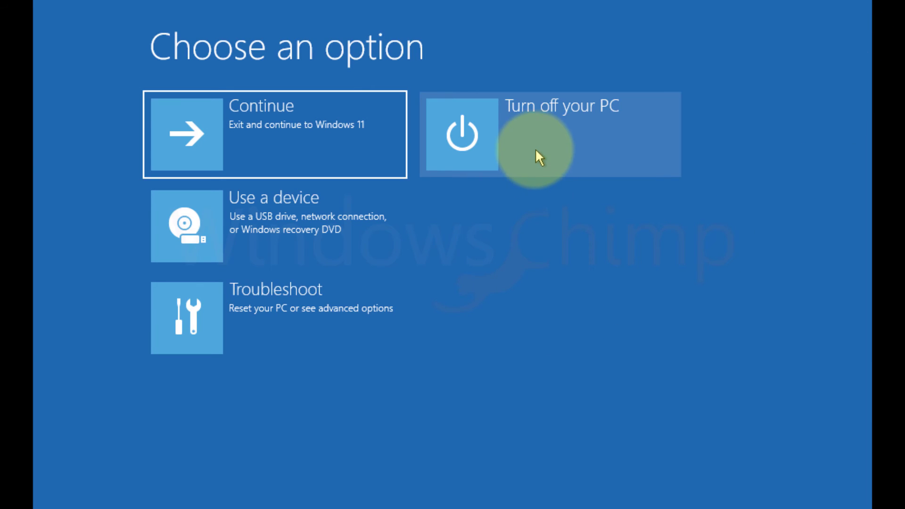
# Step: Turn off the PC from Choose an option, then dismiss the Windows 11 lock screen
pyautogui.click(538, 157)
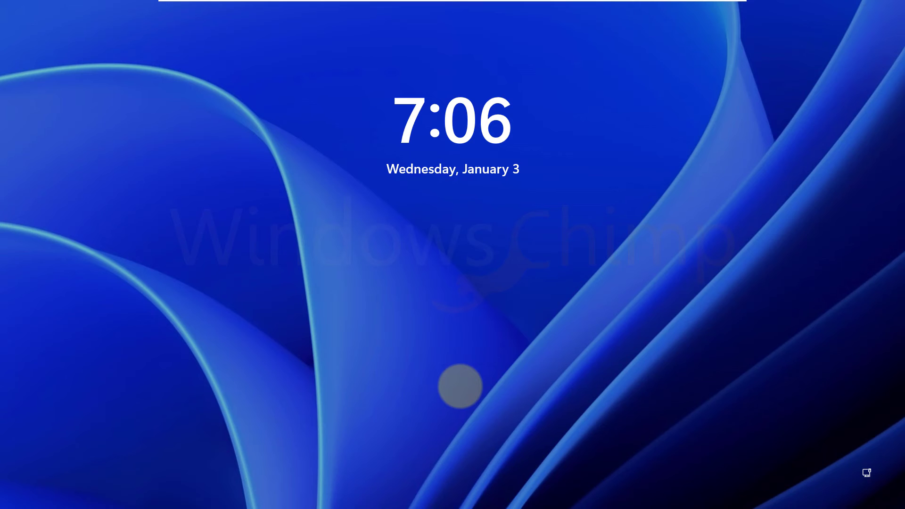
pyautogui.click(469, 379)
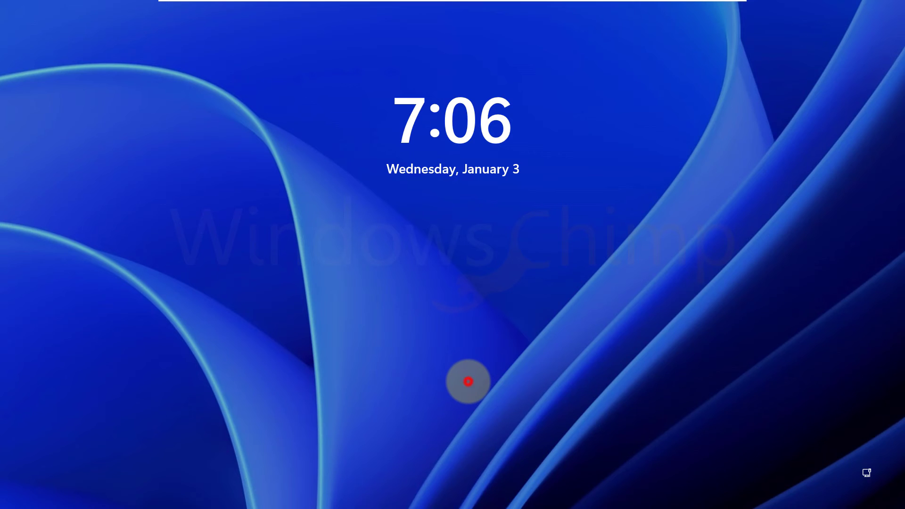
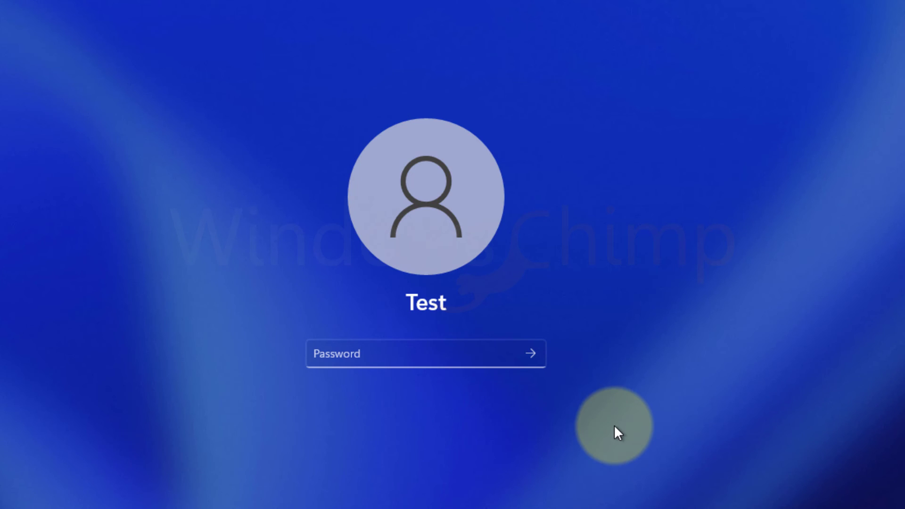
# Step: Restart from the sign-in screen into the Windows Recovery Environment and reach Troubleshoot > Advanced options
pyautogui.click(455, 357)
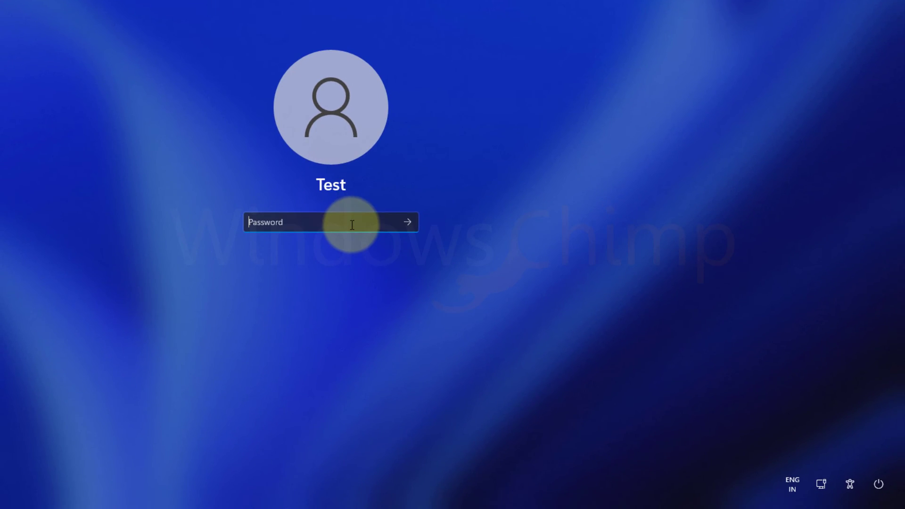
pyautogui.keyDown('shift'); pyautogui.click(880, 484); pyautogui.keyUp('shift')
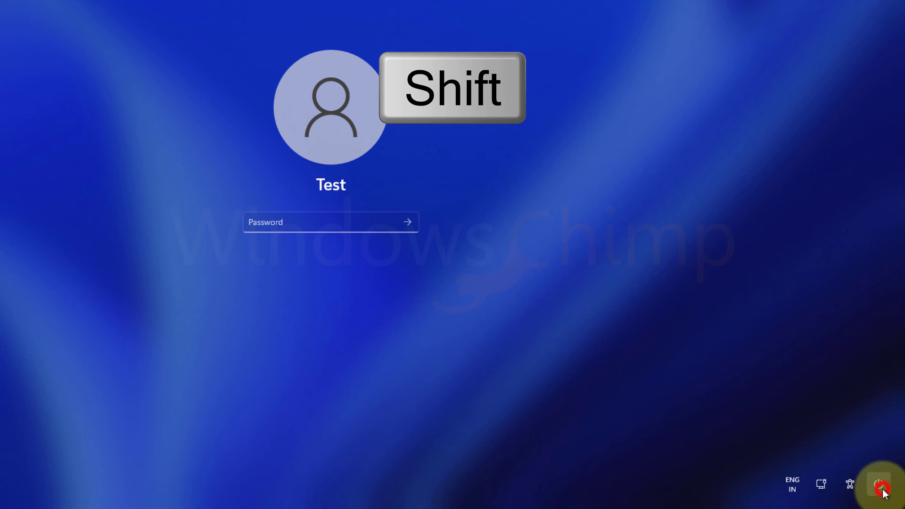
pyautogui.keyDown('shift'); pyautogui.click(868, 456); pyautogui.keyUp('shift')
pyautogui.keyDown('shift'); pyautogui.click(856, 455); pyautogui.keyUp('shift')
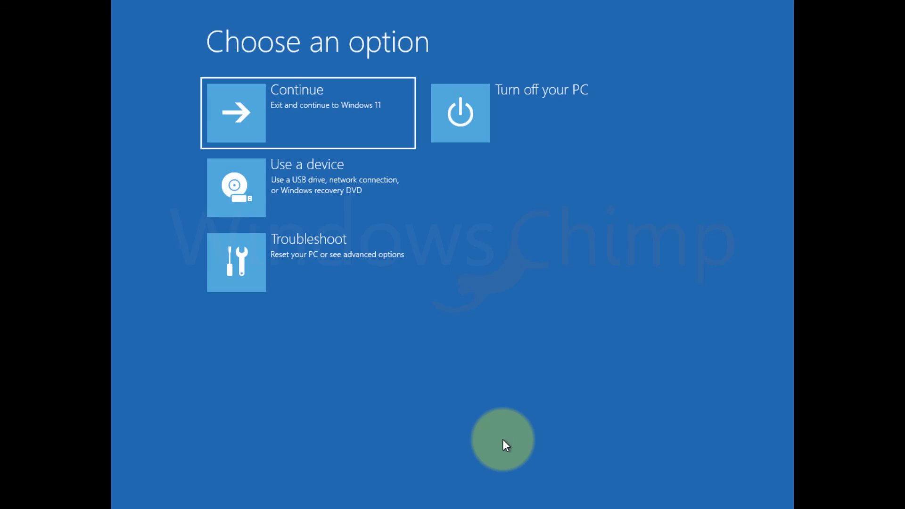
pyautogui.click(345, 275)
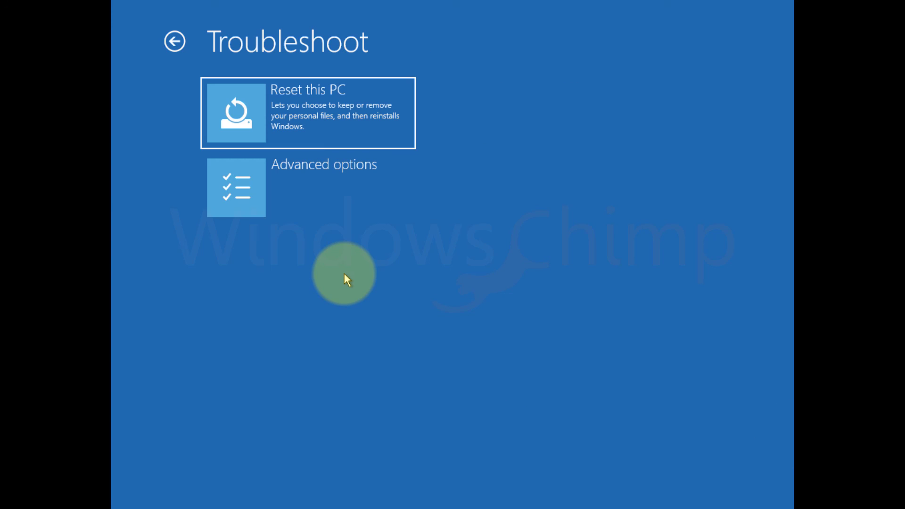
pyautogui.click(313, 169)
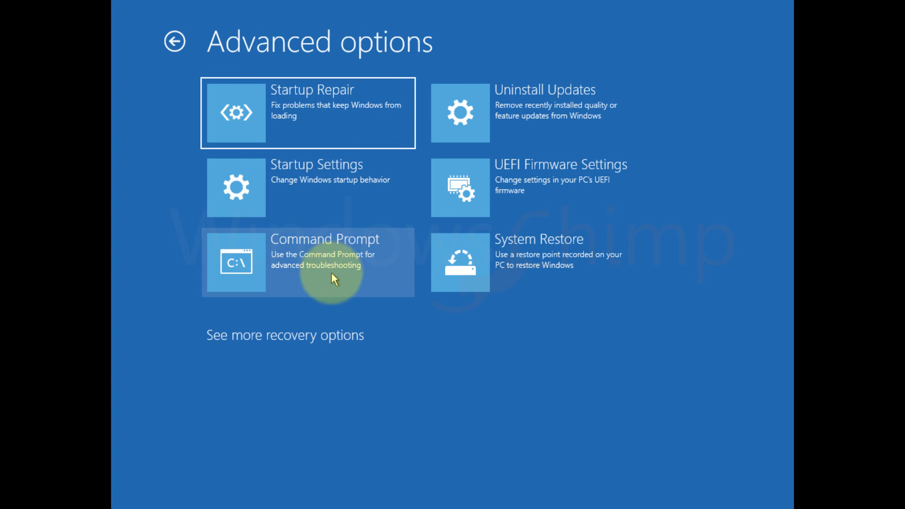
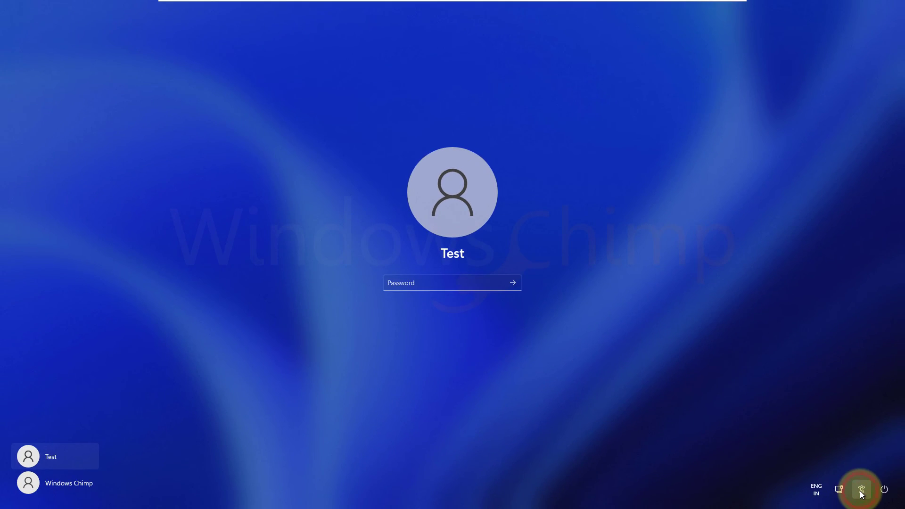
# Step: Confirm the accessibility menu opens, then sign in with the account's new password to reach the desktop
pyautogui.click(862, 490)
pyautogui.click(491, 396)
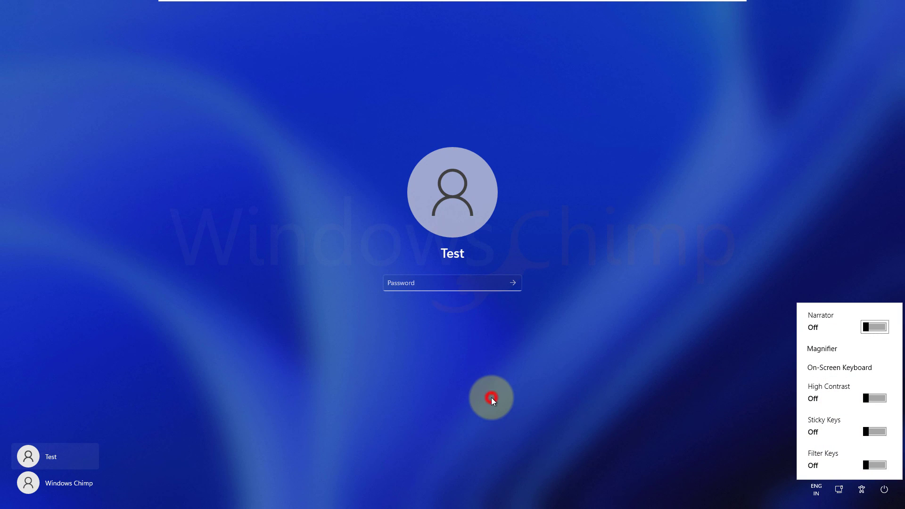
pyautogui.click(420, 288)
pyautogui.write('••')
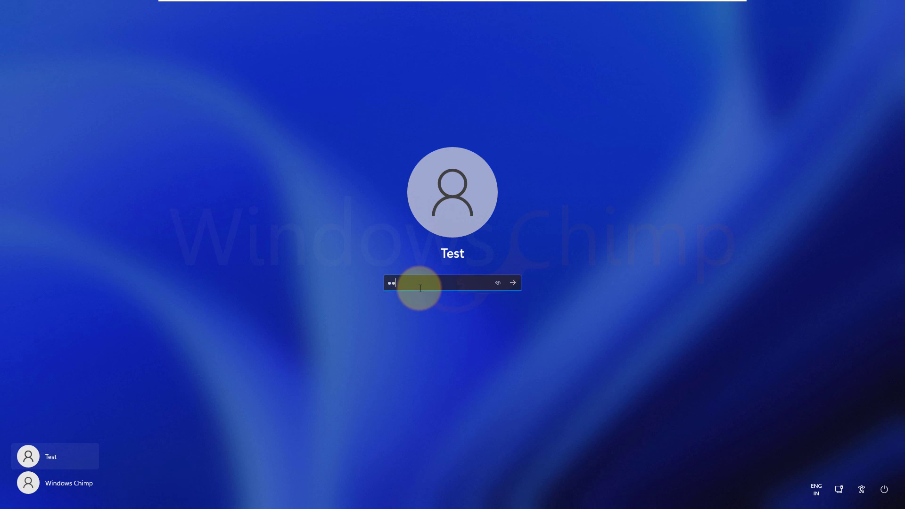
pyautogui.press('Return')
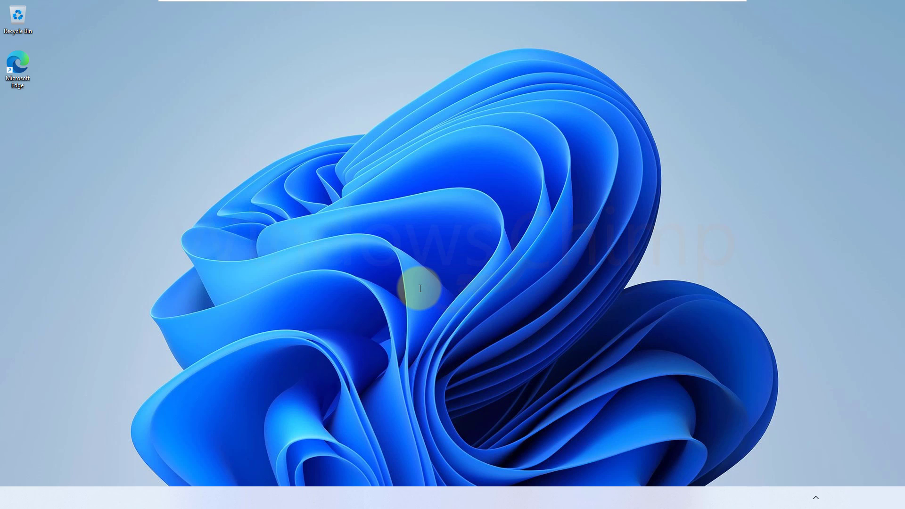